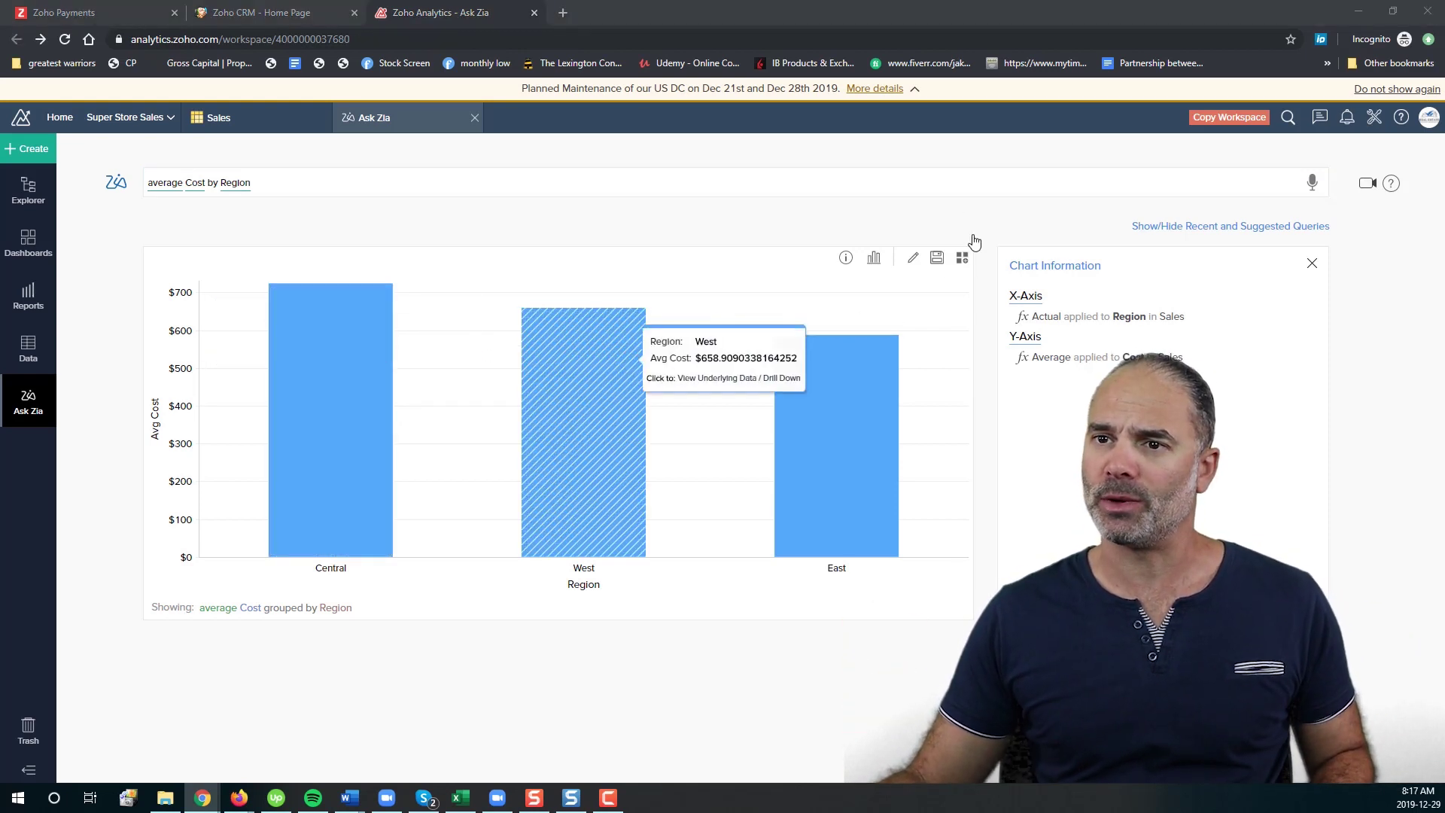
Ask Zia 'Display the total Profit for each Region with Product Category'.
click(472, 184)
key(ctrl+a)
text(Display the total Profit for each Region with Product Category)
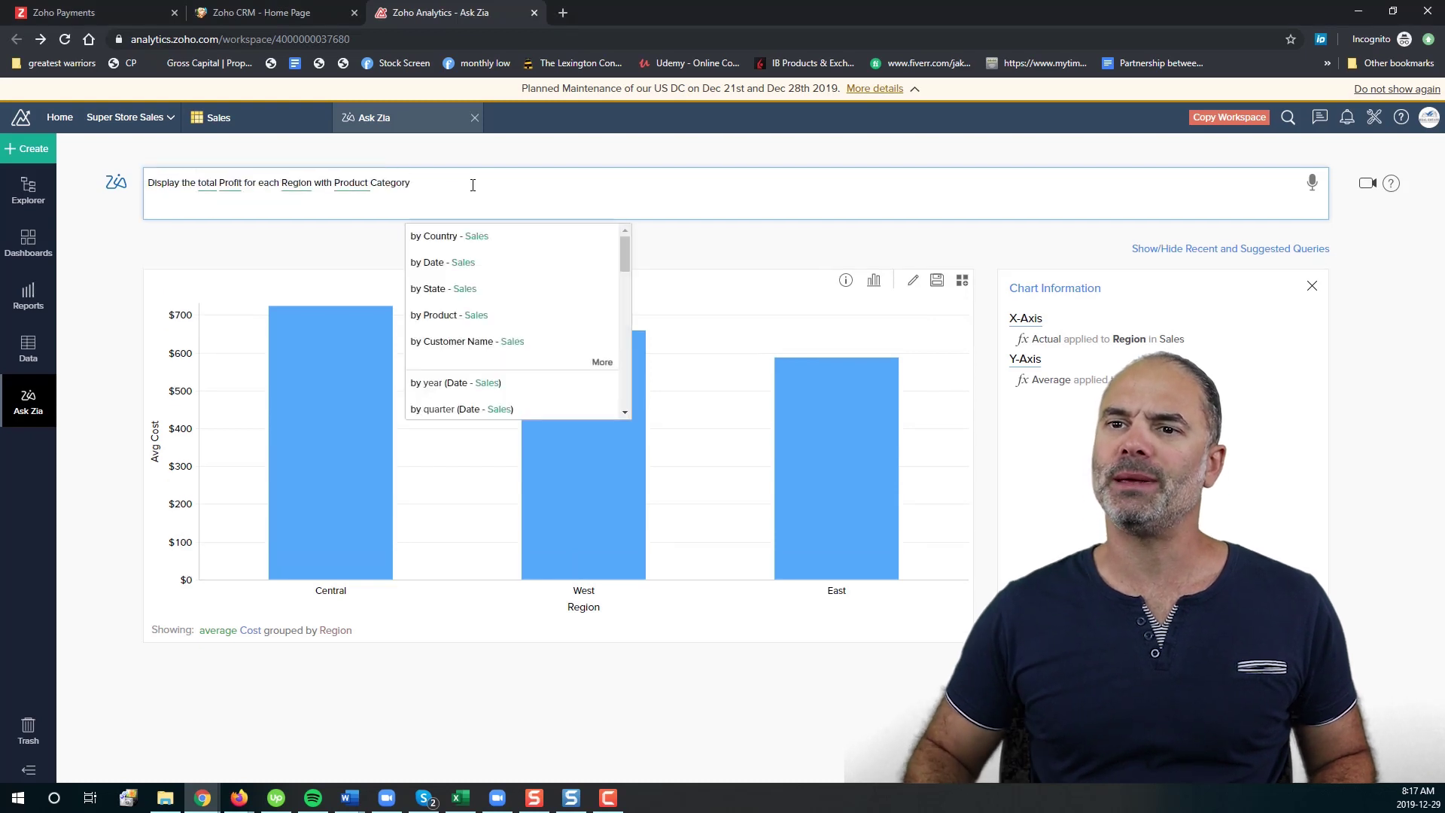
key(Return)
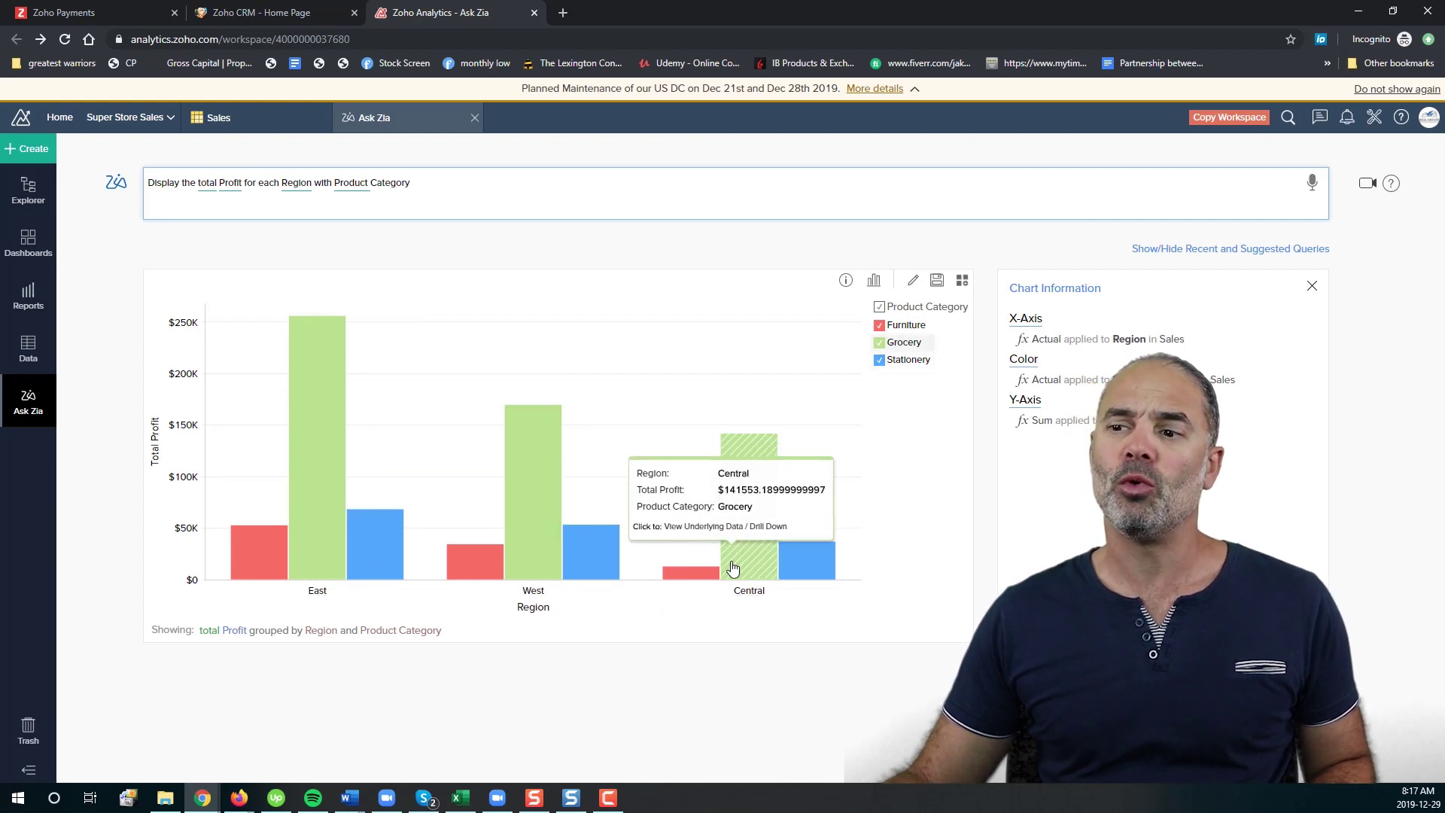
mouse_move(691, 575)
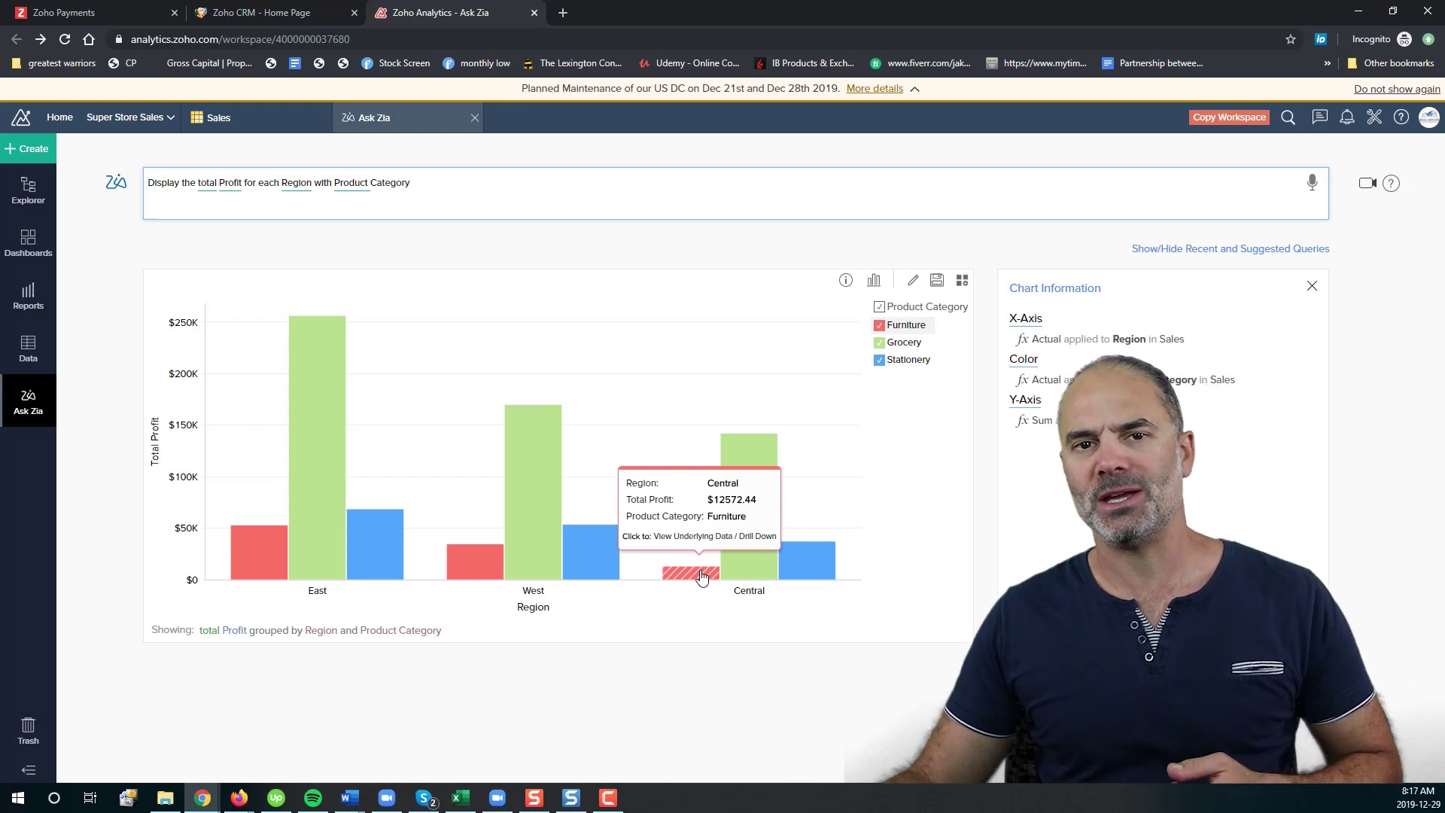
Make the chart Smooth Line with Markers, hiding then restoring the Stationery legend.
click(863, 439)
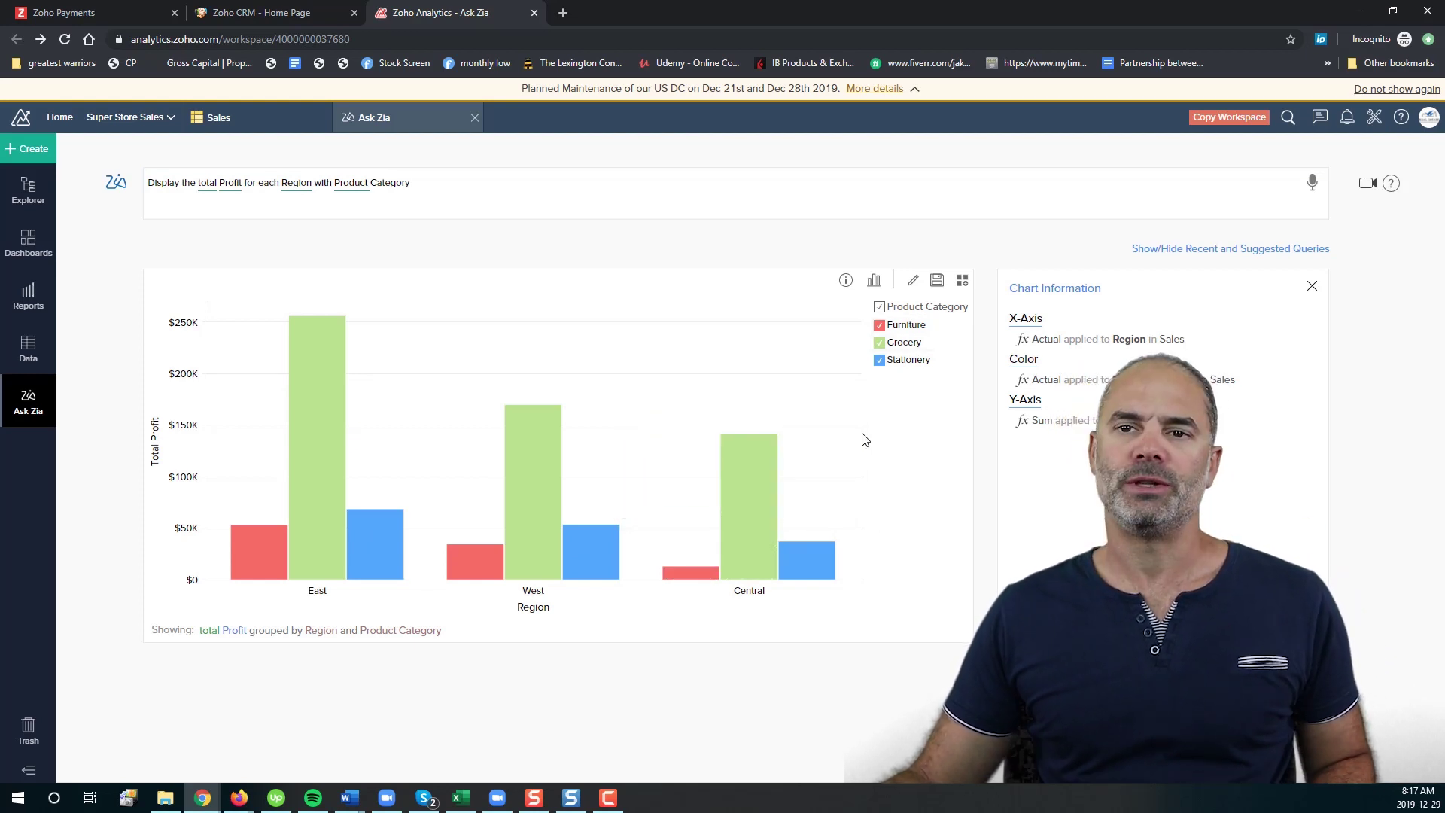
click(916, 364)
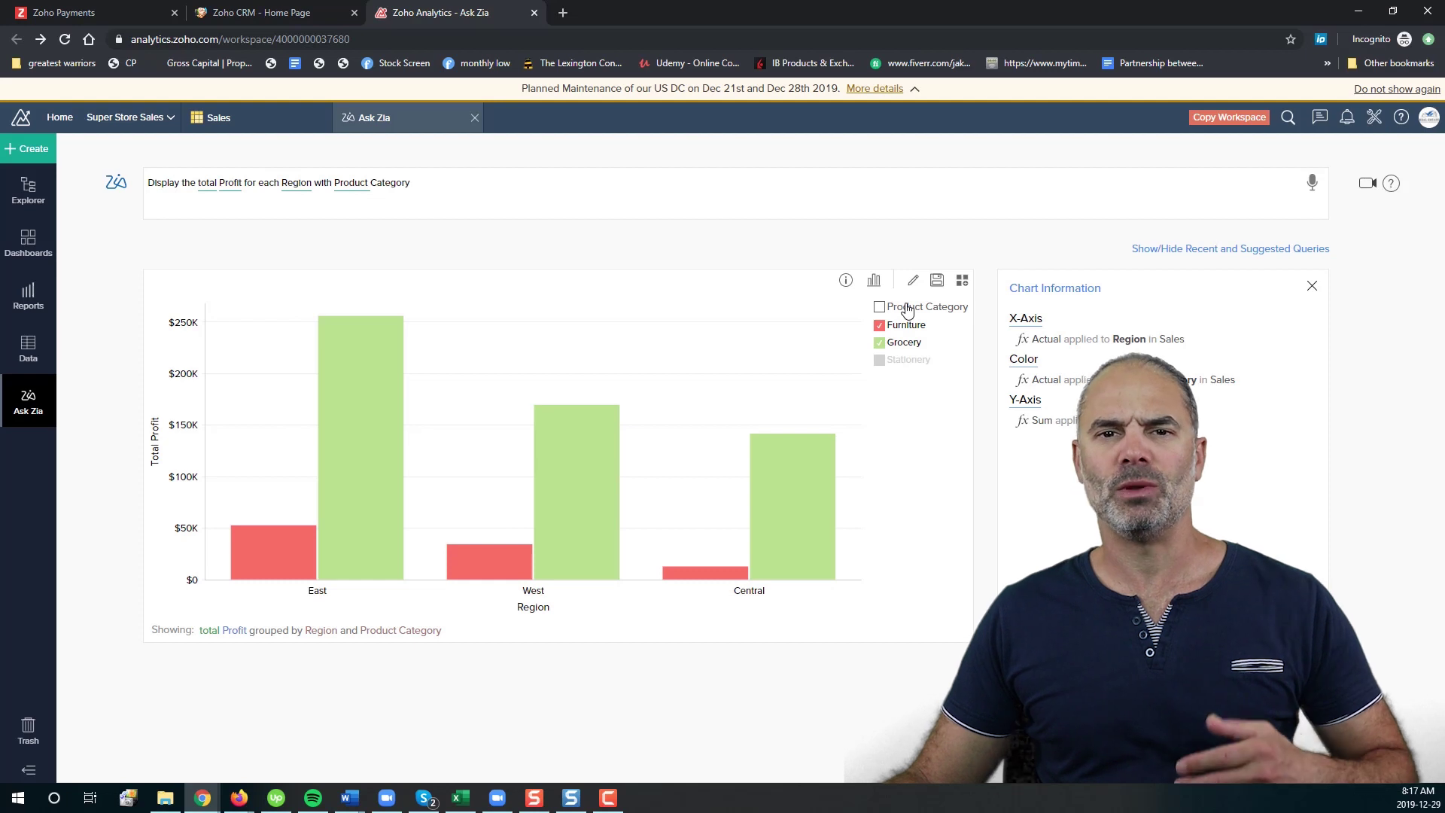
click(874, 282)
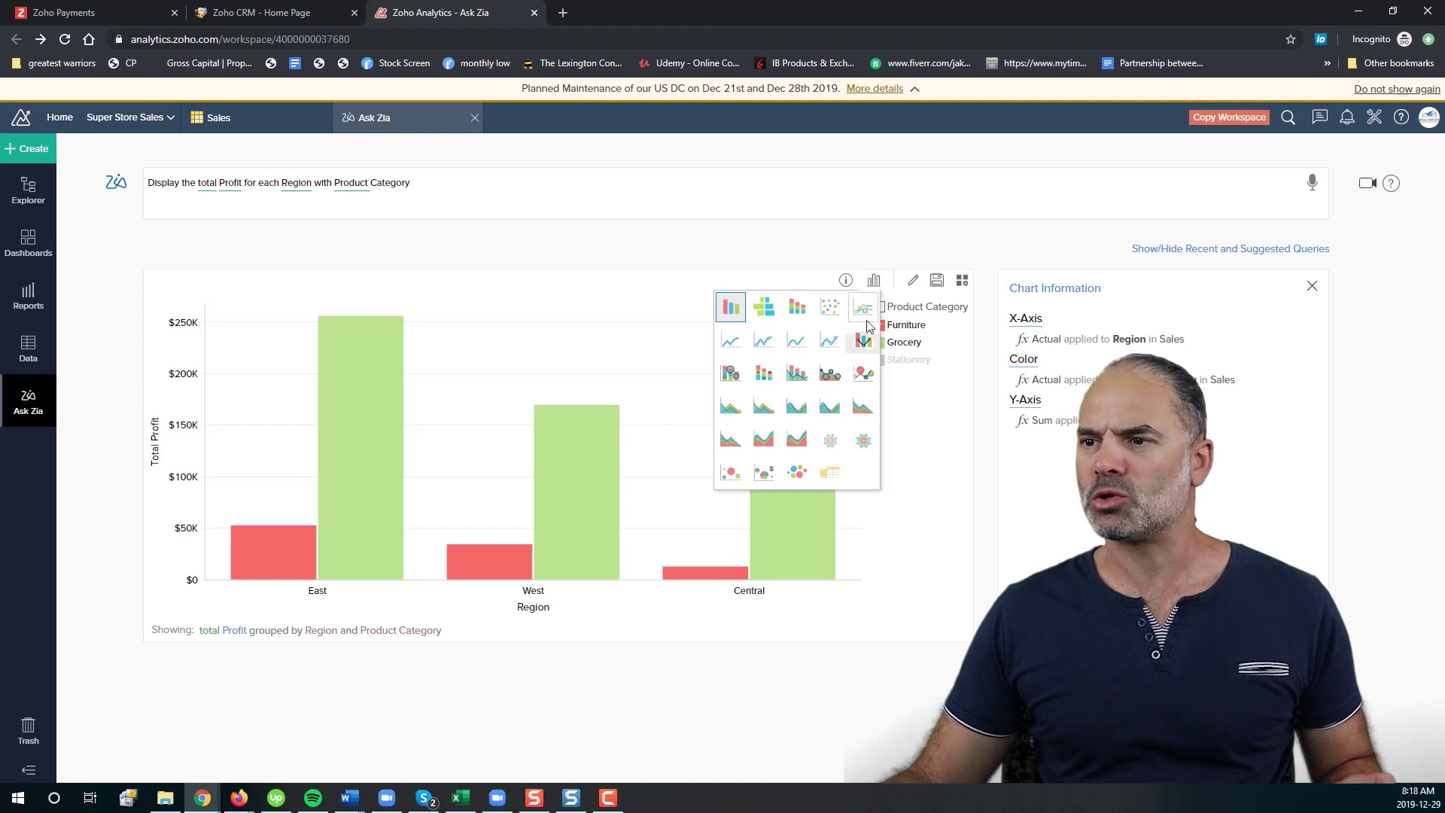
click(830, 343)
mouse_move(533, 404)
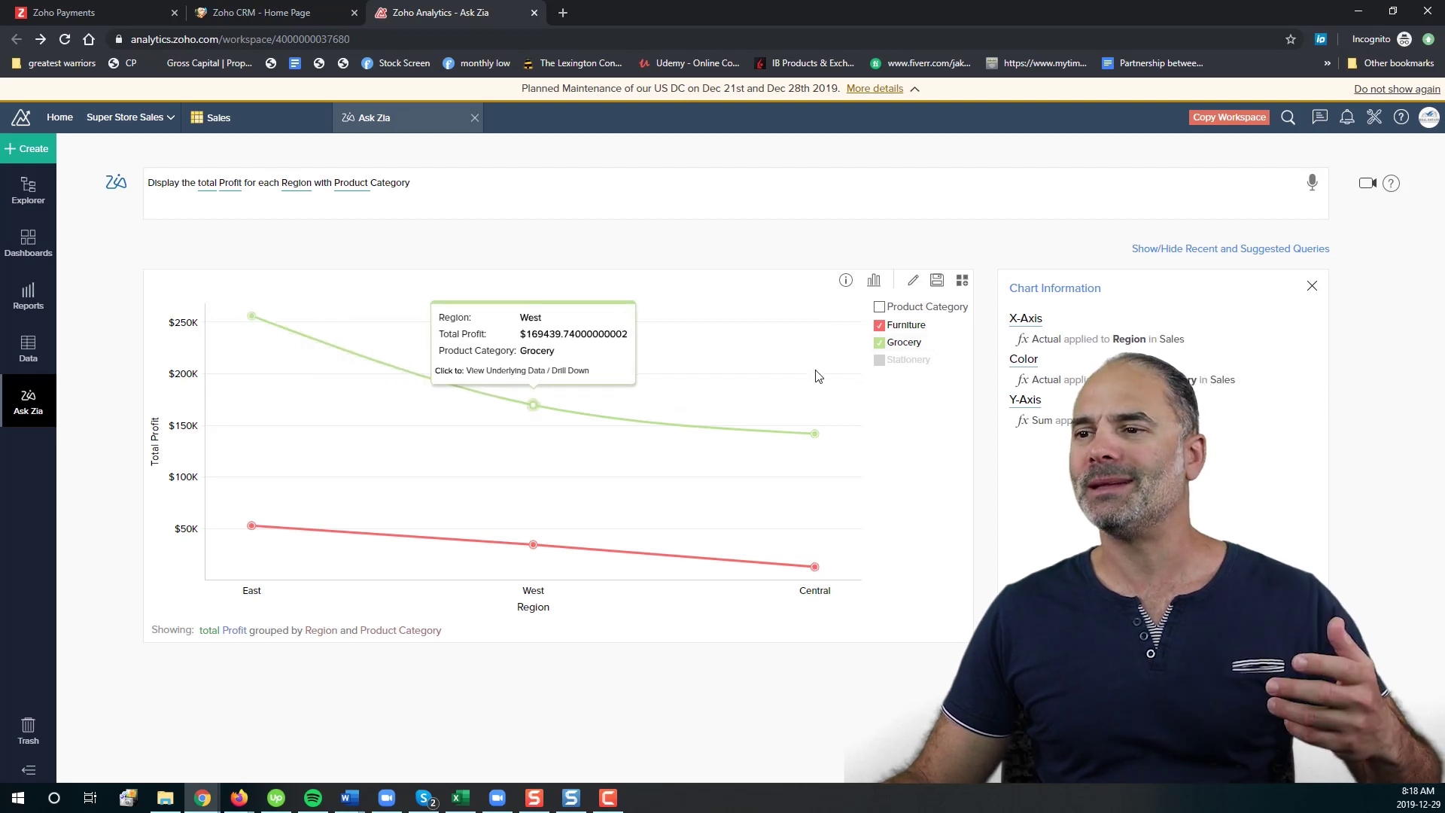
click(881, 360)
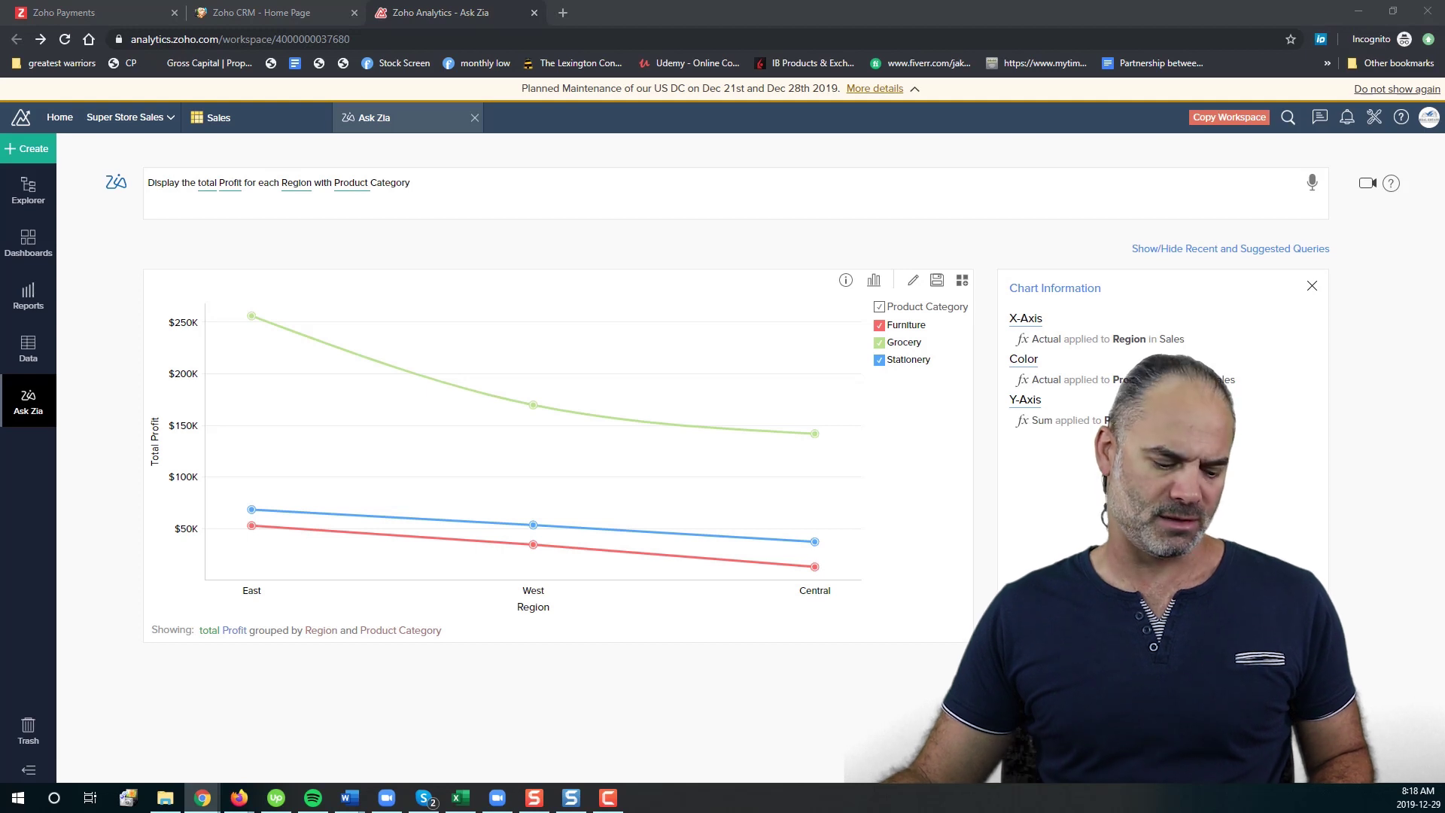
Ask Zia 'List the Sales for each State'.
click(446, 195)
key(ctrl+a)
text(List the Sales for each State)
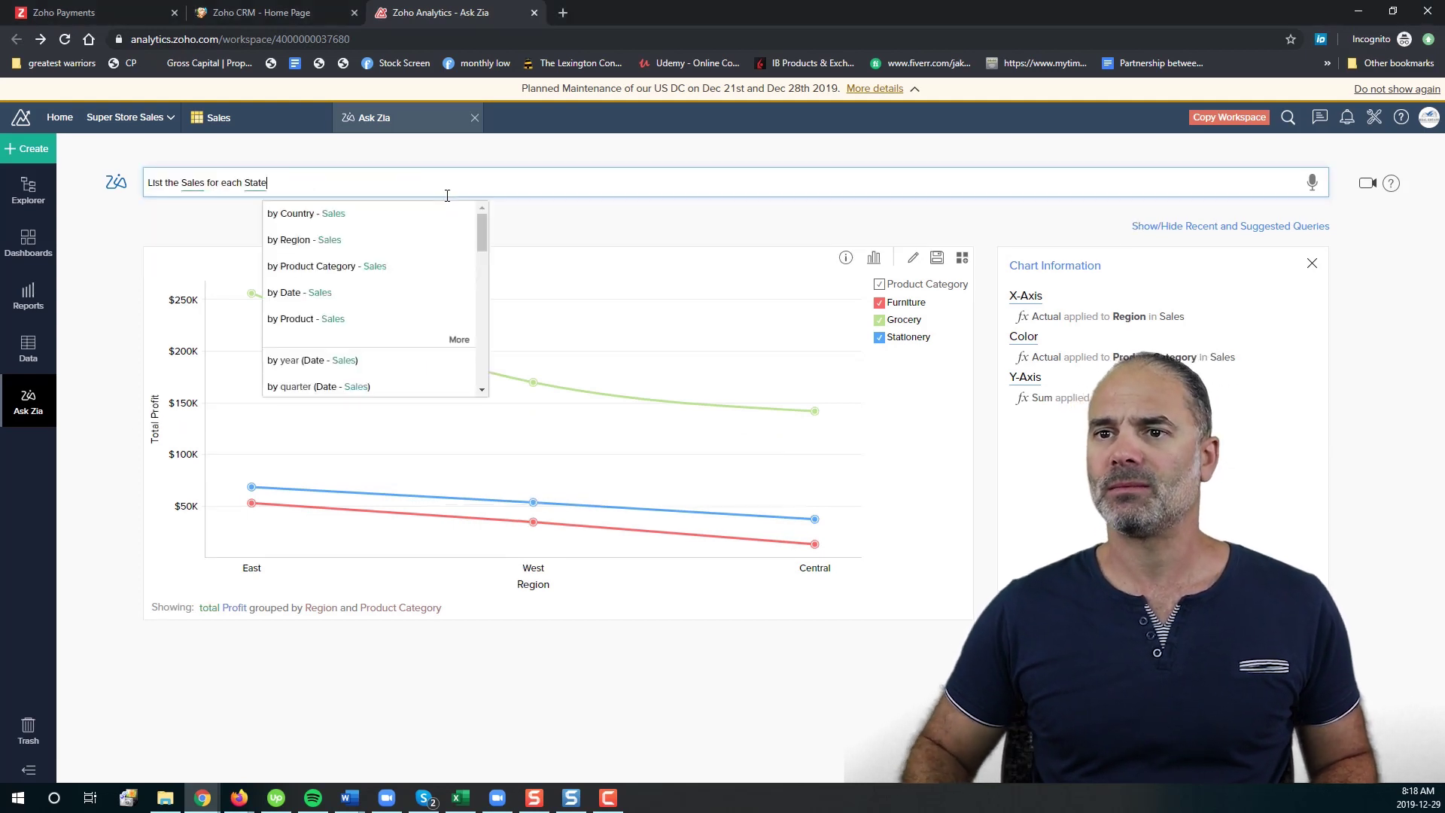
key(Return)
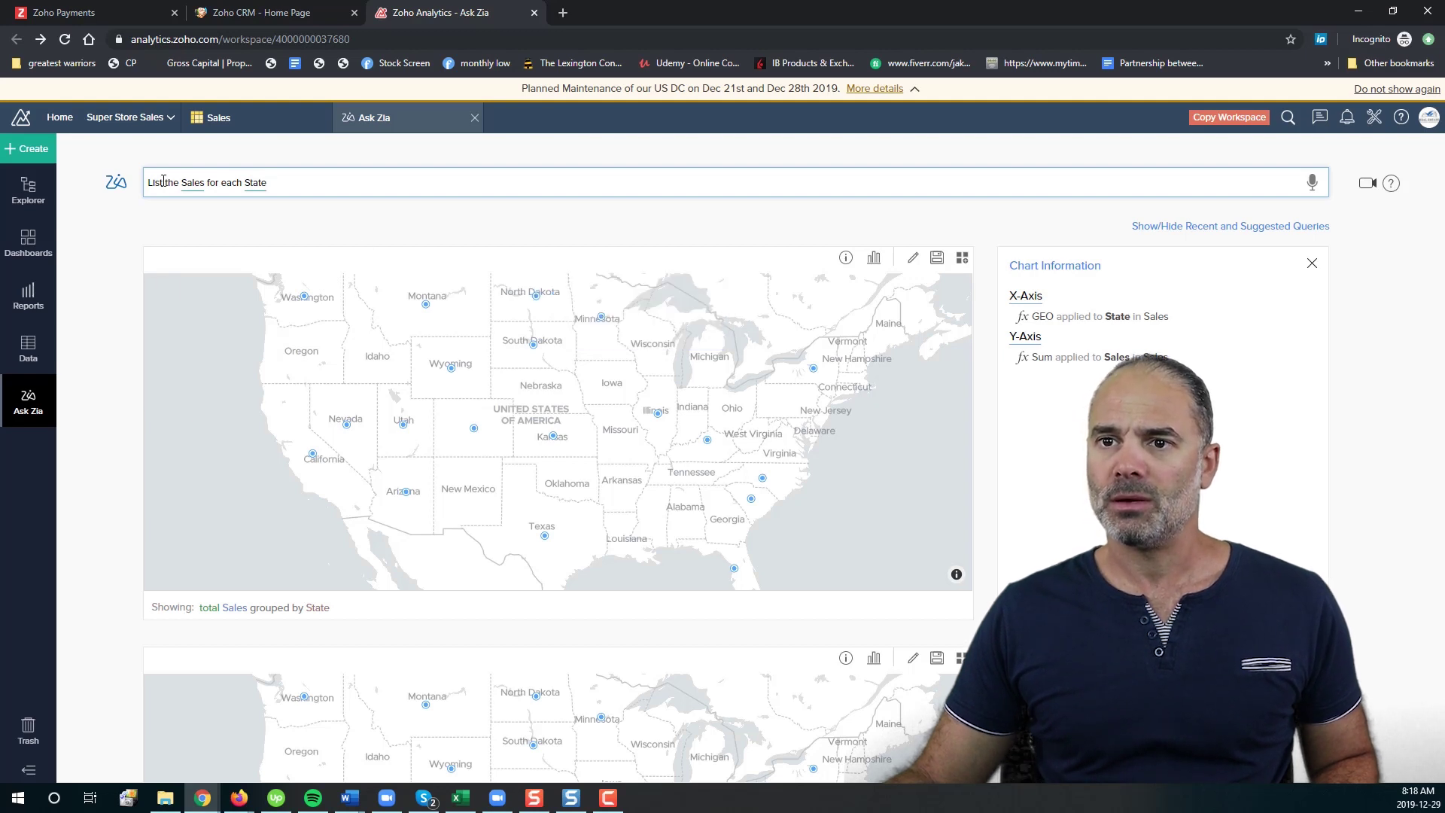
Edit the query to 'number of Sales for each State' so the map shows counts.
drag(182, 182, 147, 181)
key(BackSpace)
text(umb)
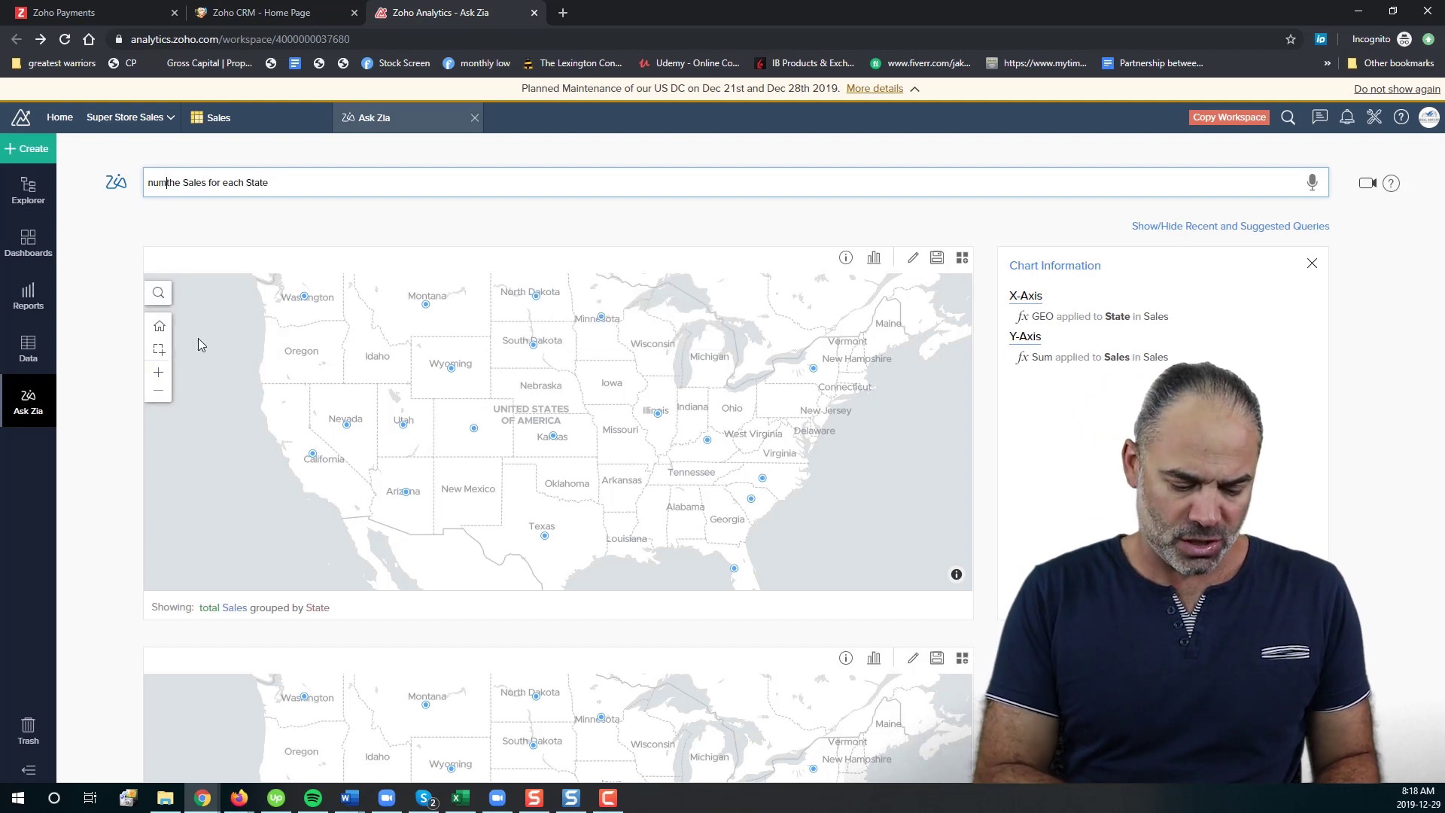
text(er)
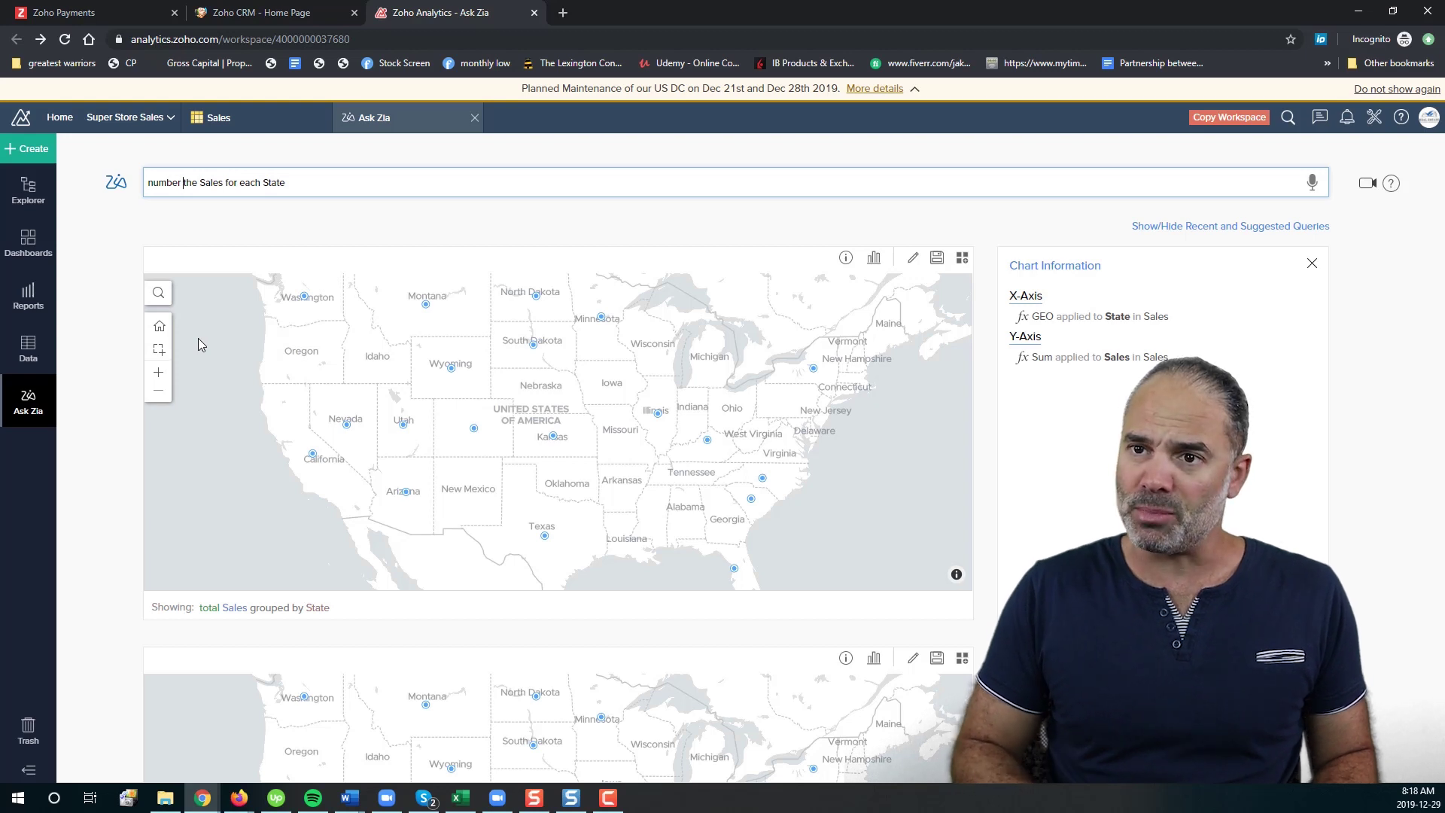
key(shift+Right)
key(shift+Right)
text(00)
key(Delete)
key(Delete)
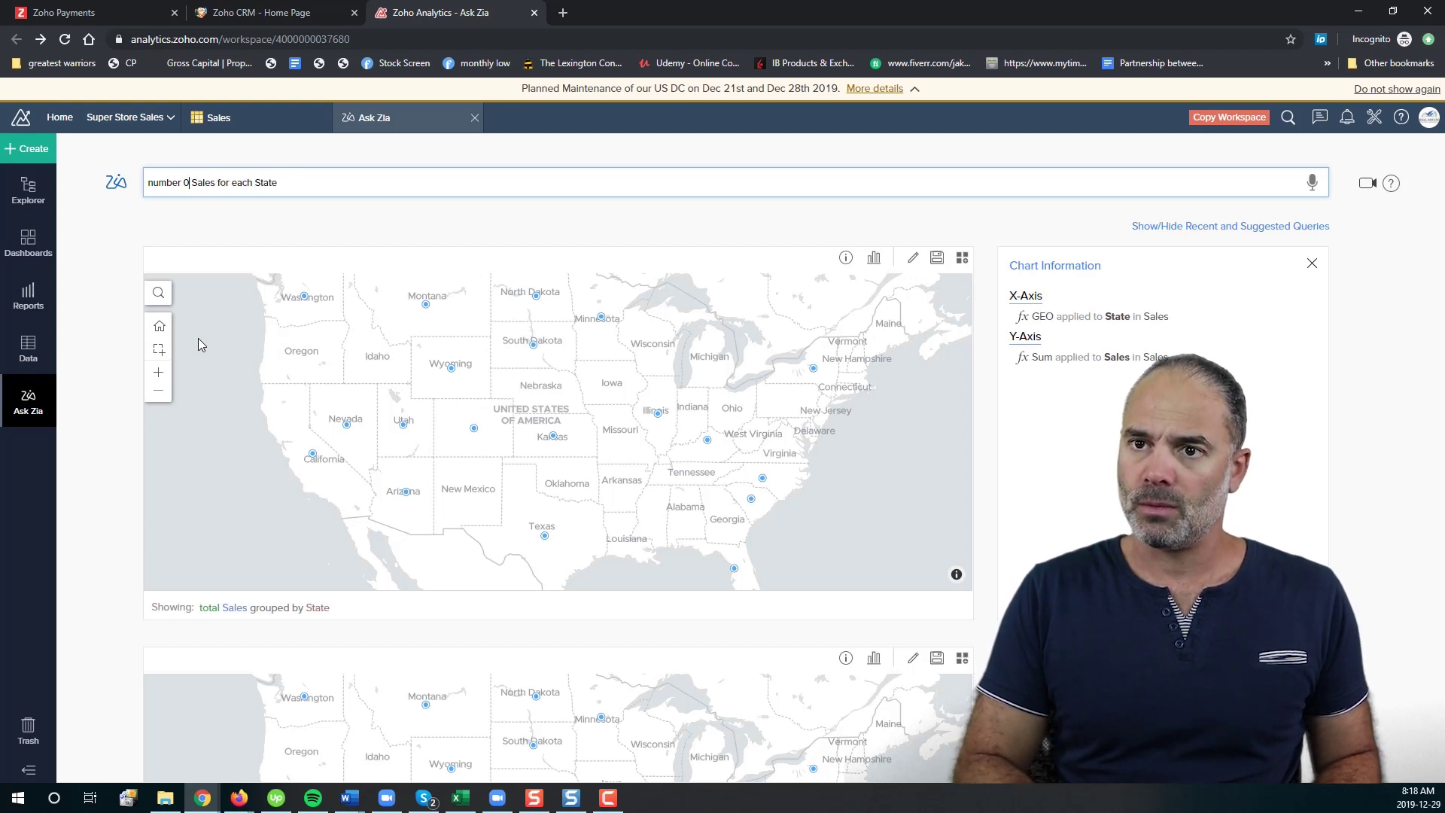
key(BackSpace)
key(BackSpace)
text(of)
key(Return)
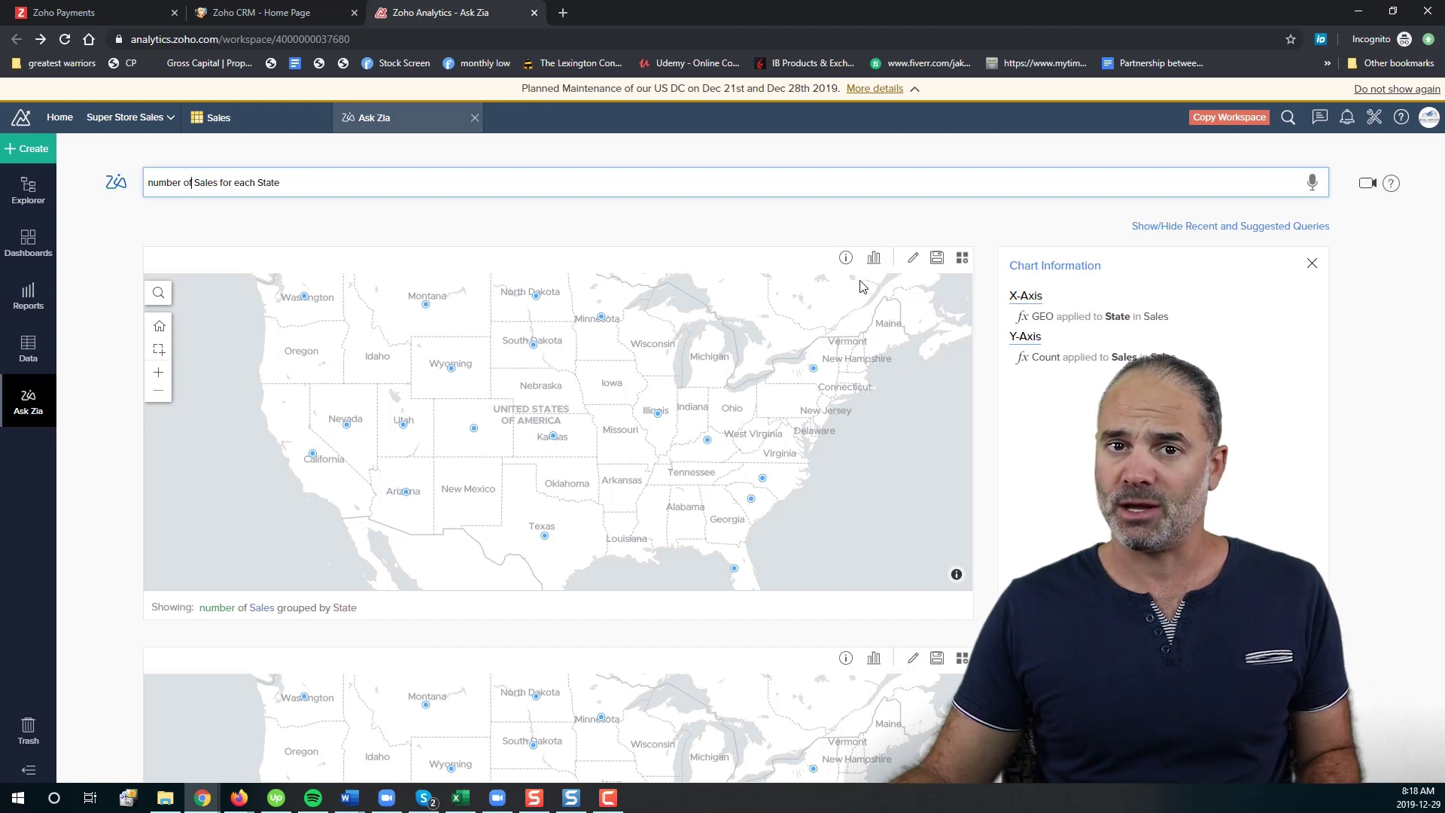
key(alt+Tab)
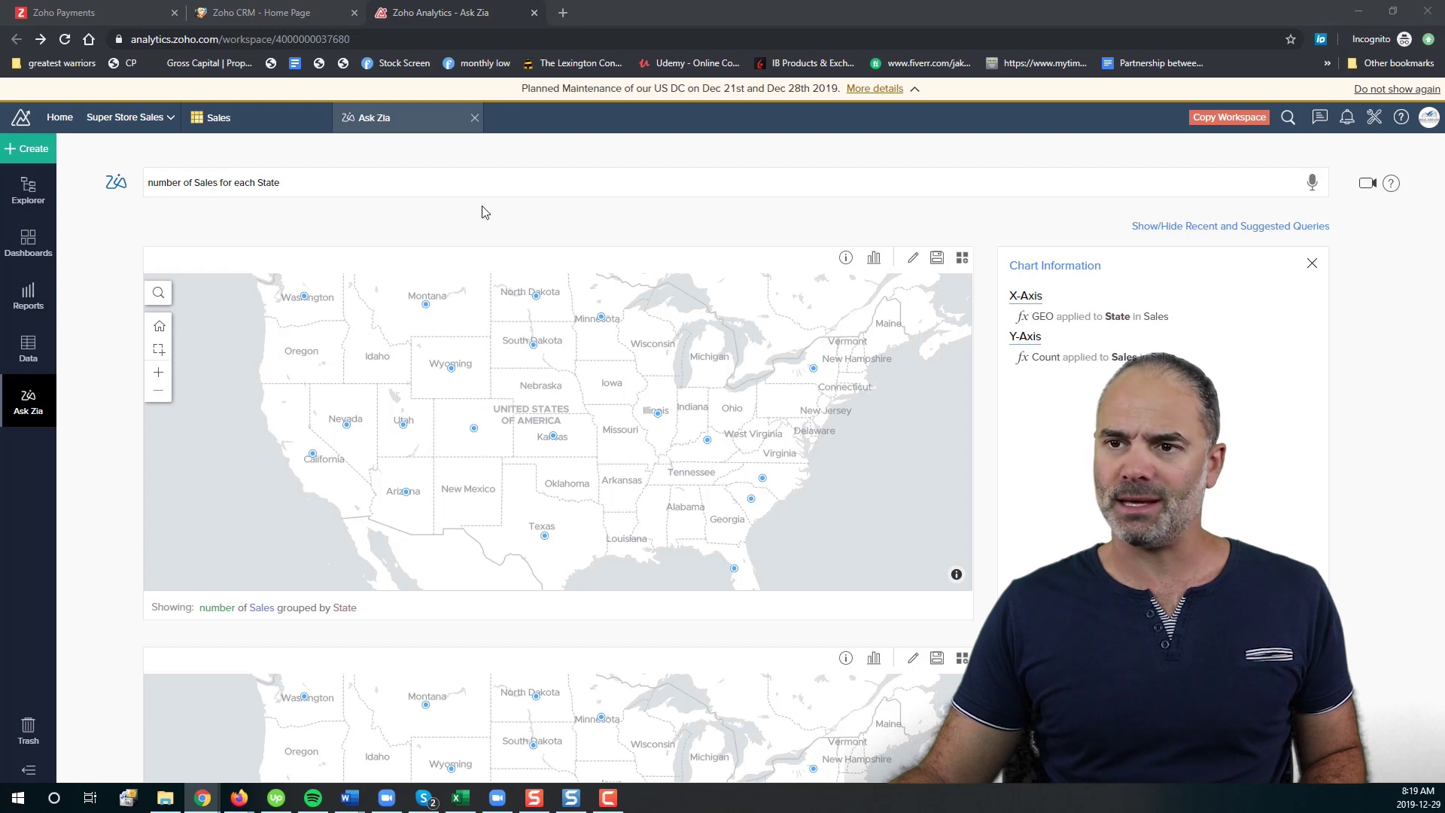
click(355, 182)
Ask for total Sales across each Product and display it as a semi-pie chart.
key(ctrl+shift+Left)
text(Show me the total Sales across each Product)
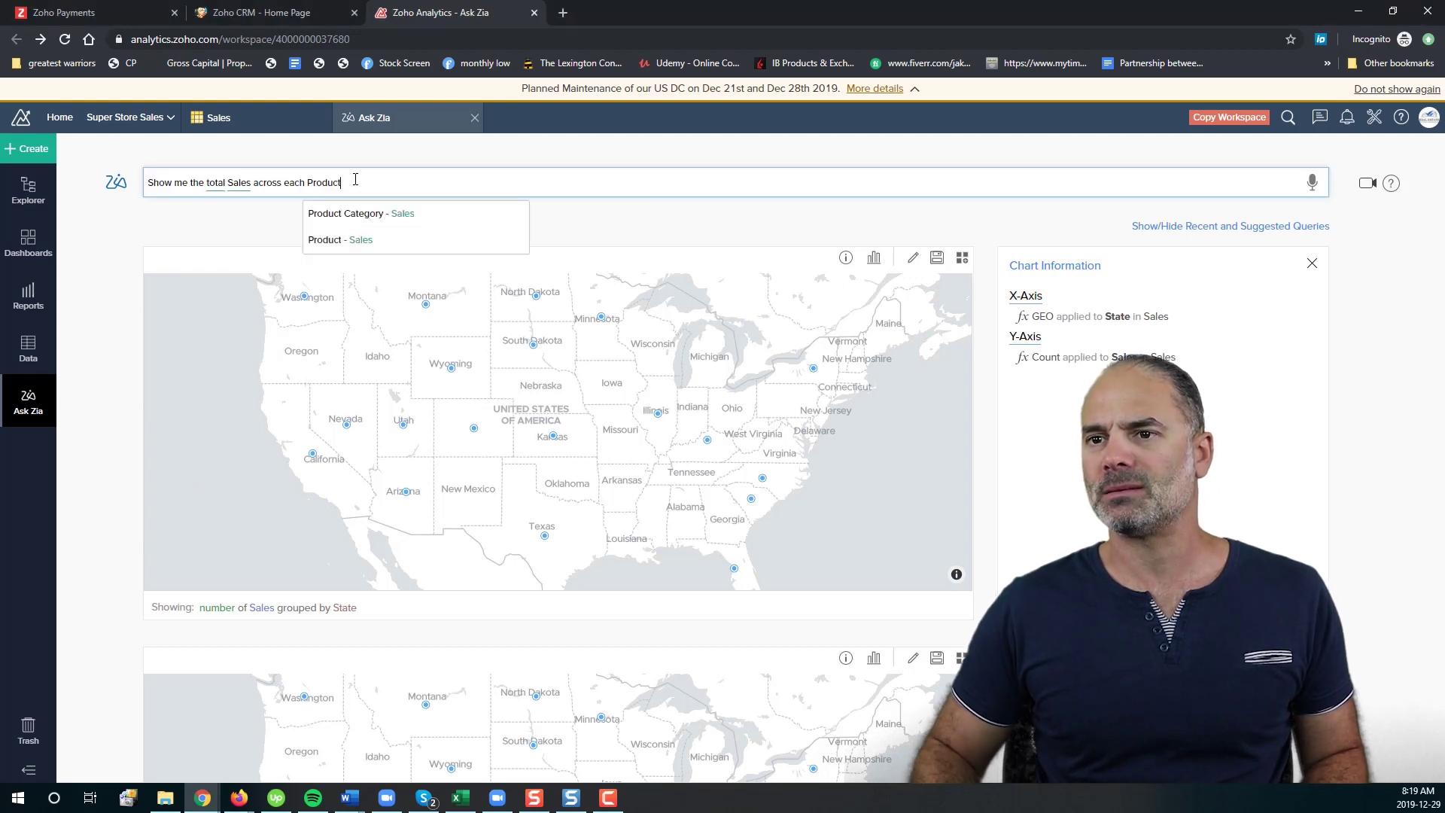
key(Return)
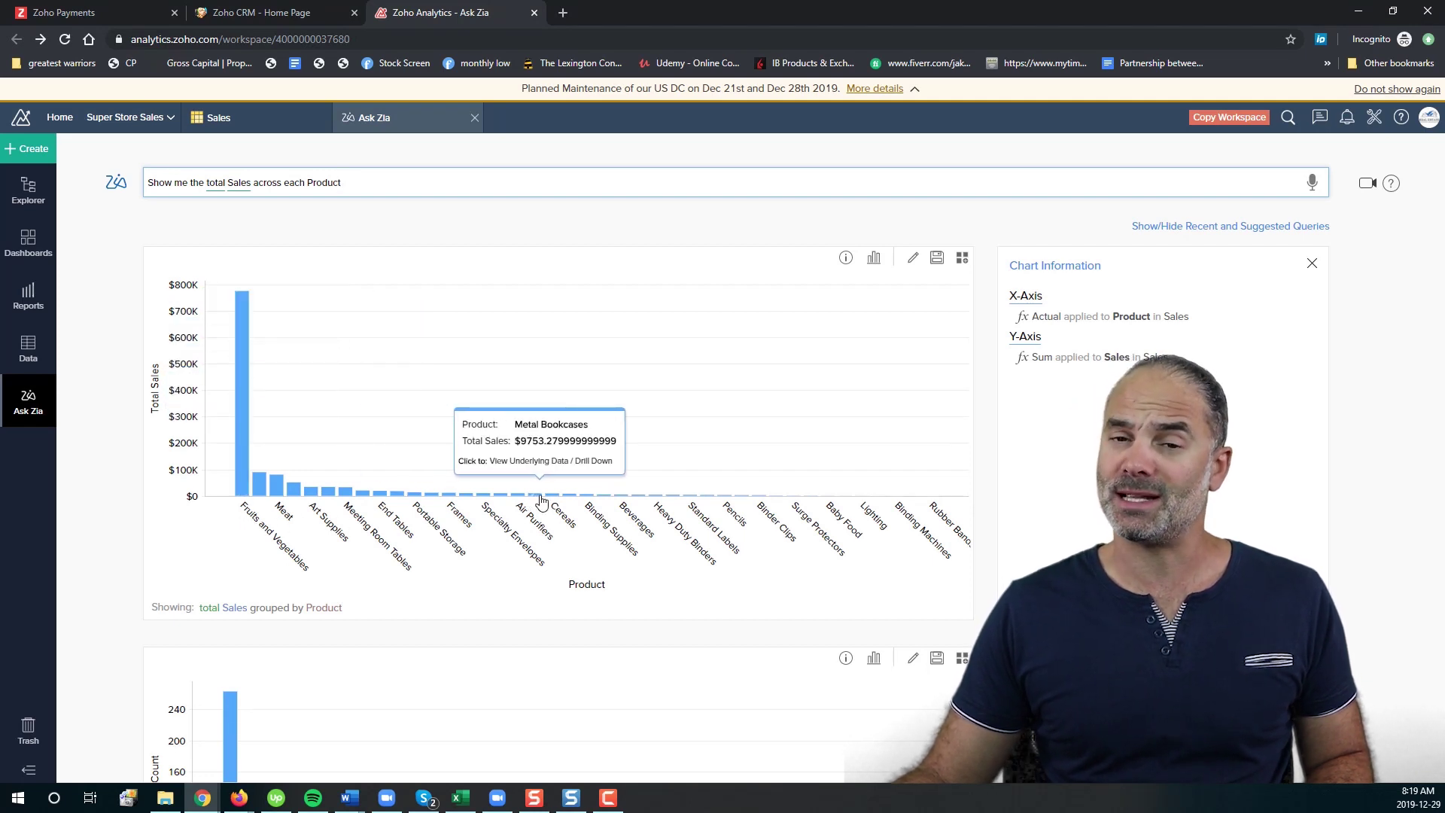
click(874, 261)
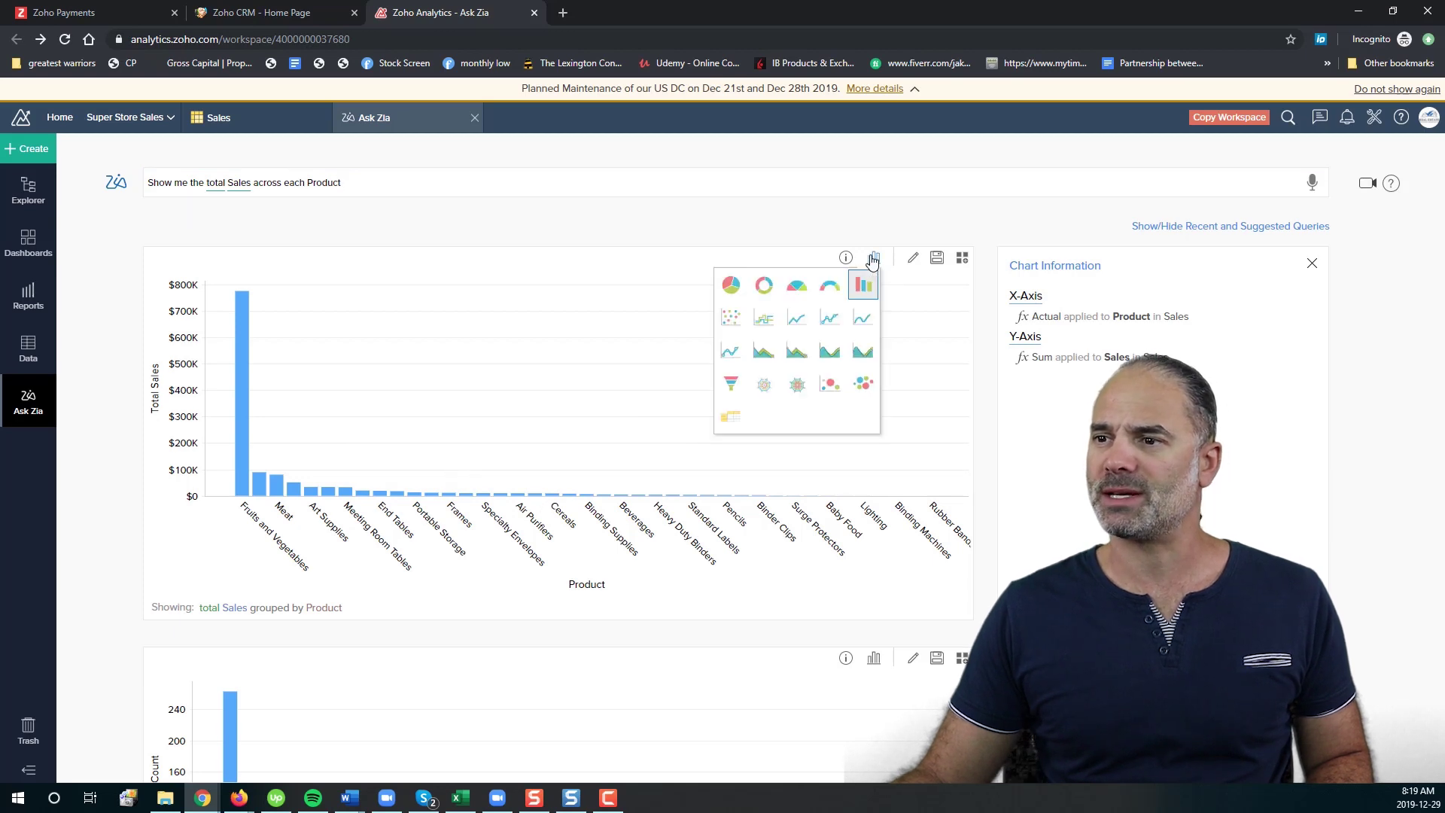
click(798, 291)
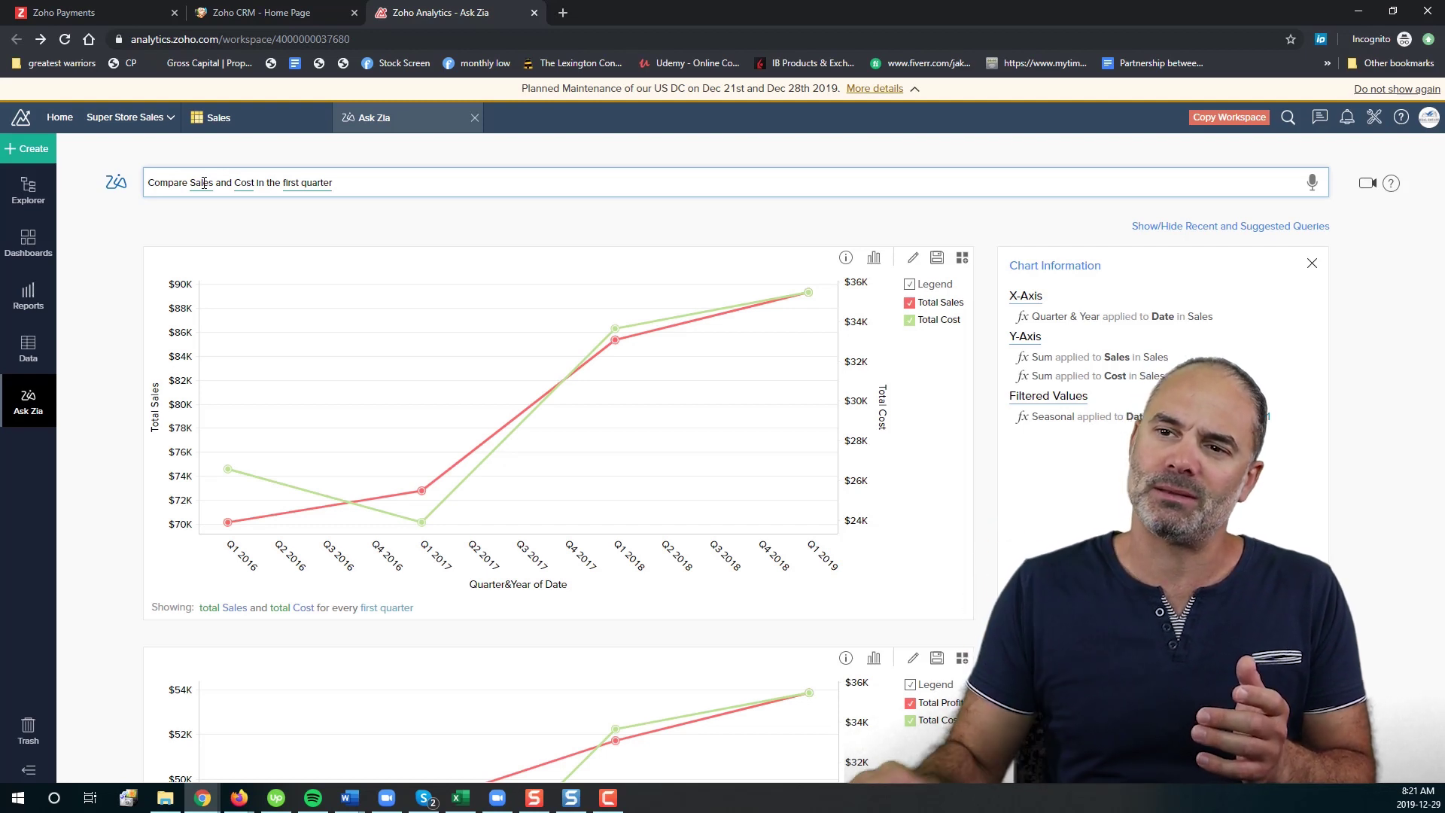
triple_click(276, 182)
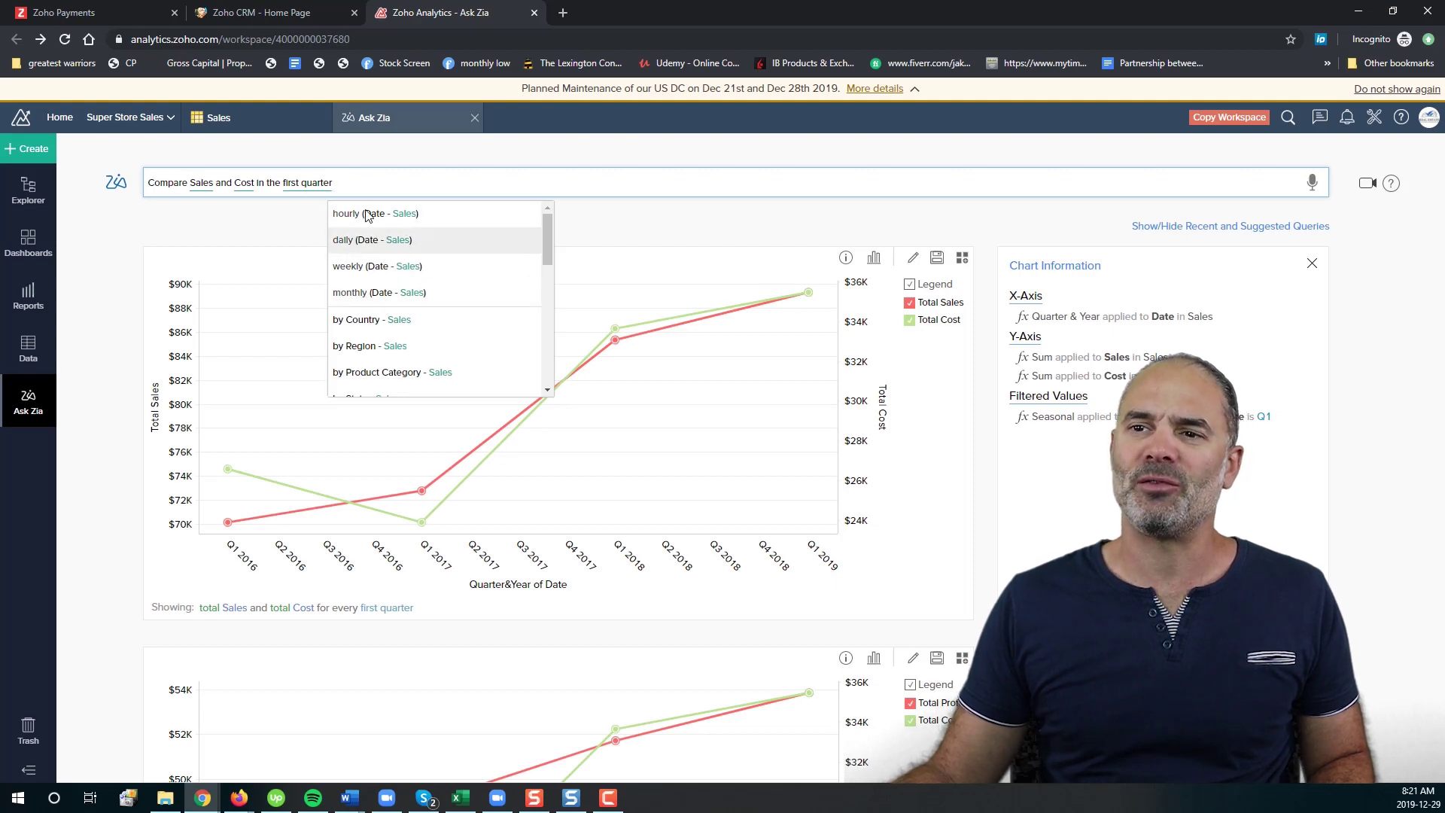
Replace 'quarter' in the query with 'by Country' and 'by Product Category' suggestions.
double_click(315, 182)
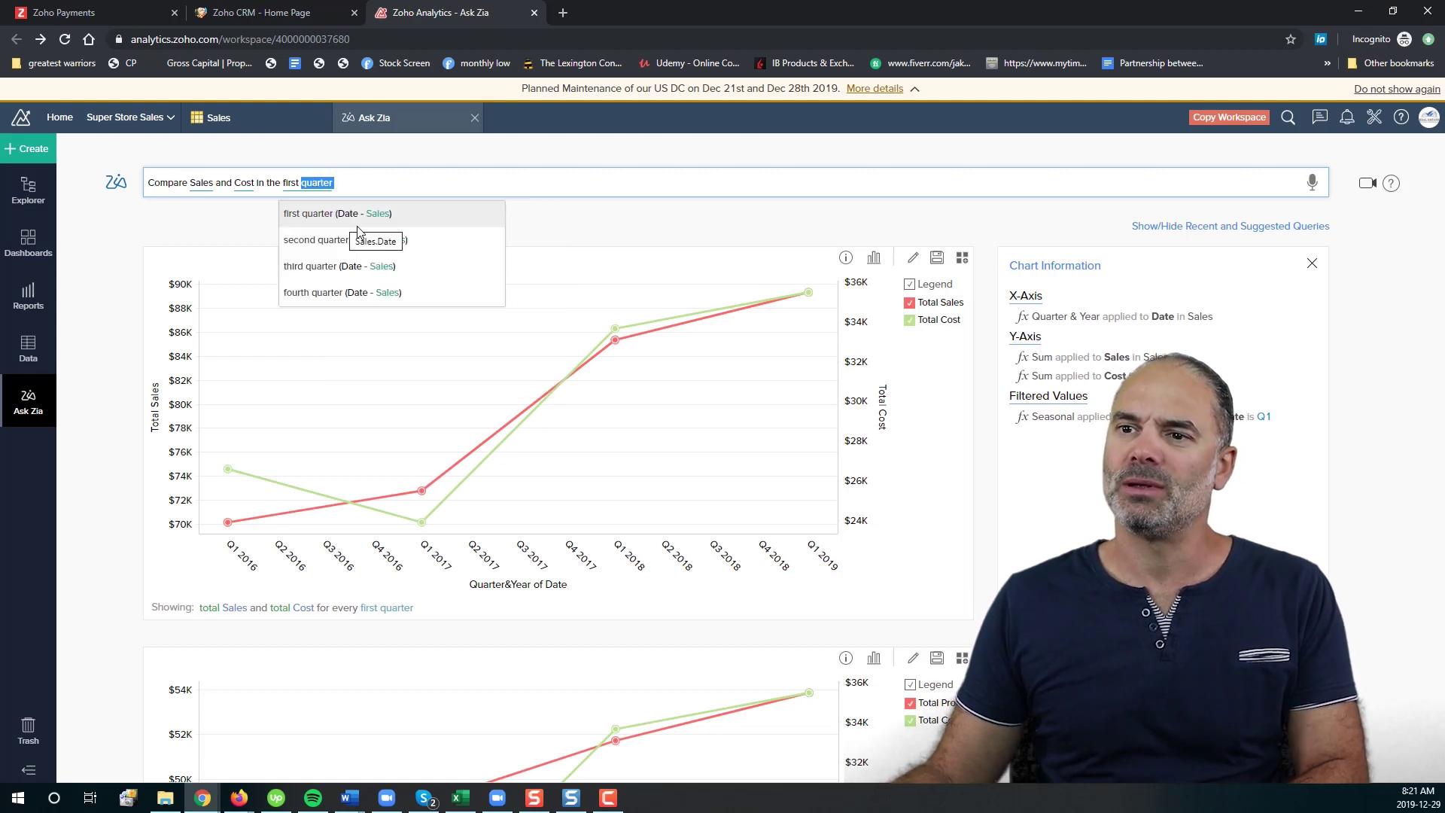
key(BackSpace)
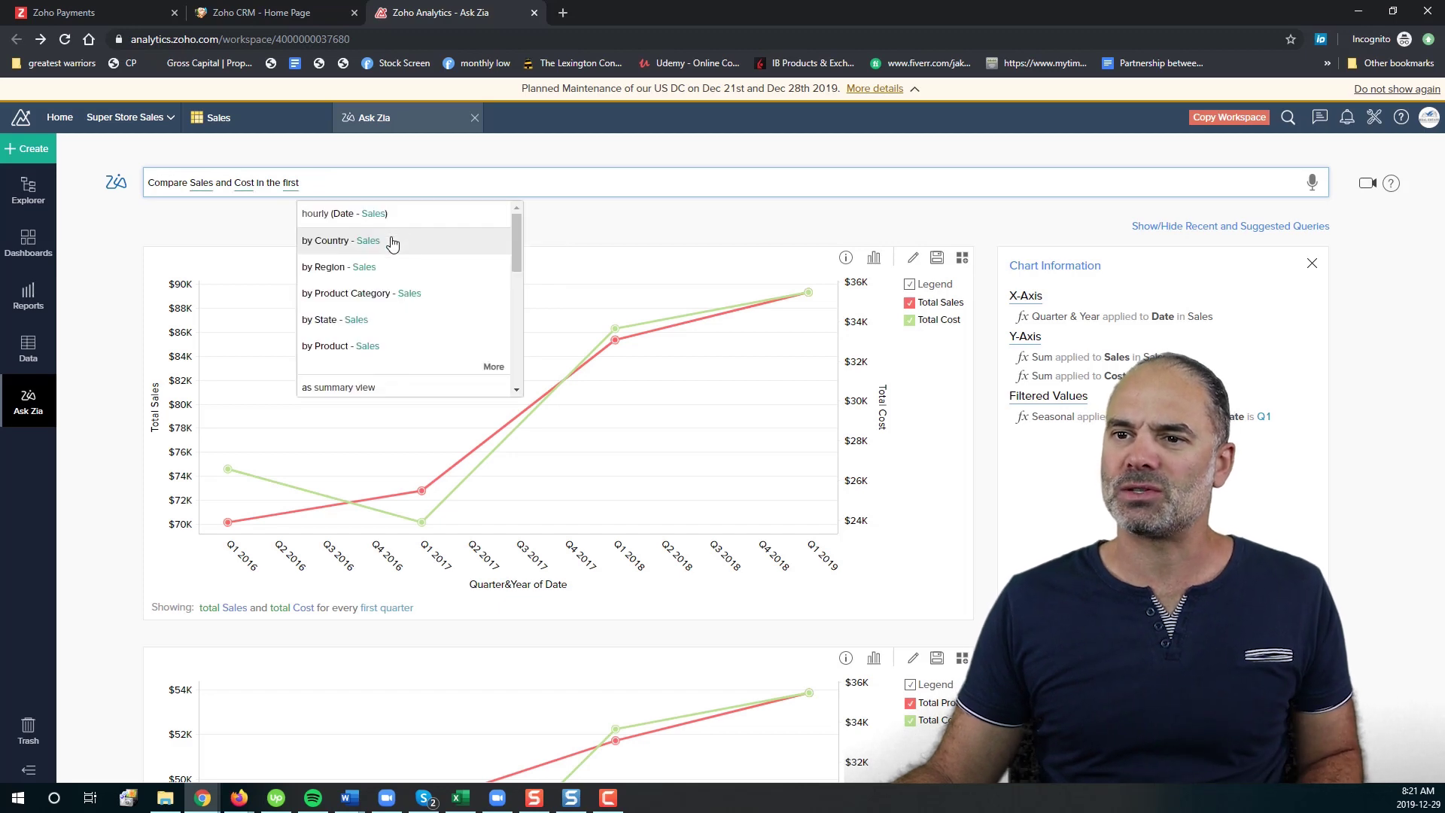
click(392, 242)
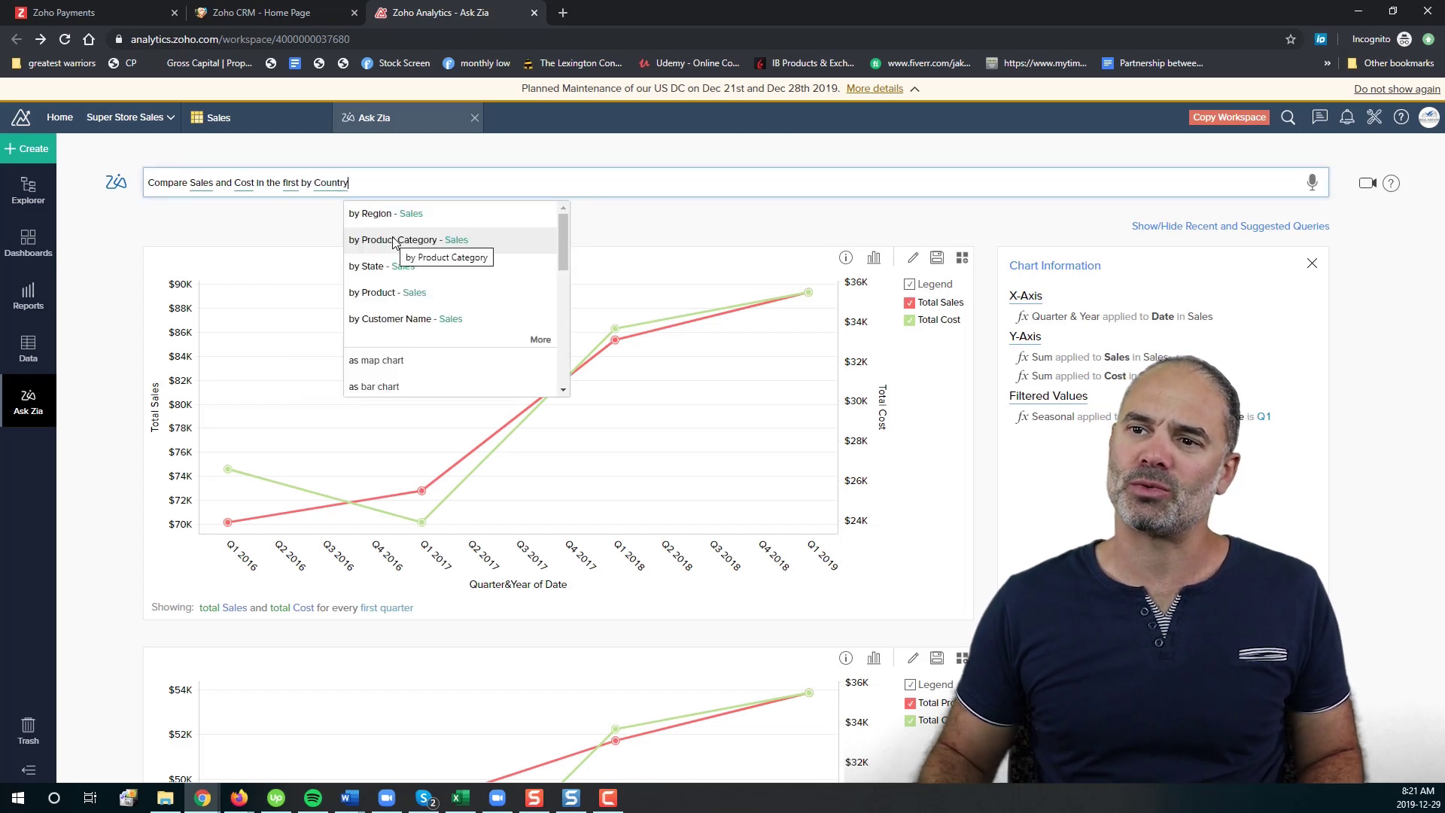
click(395, 242)
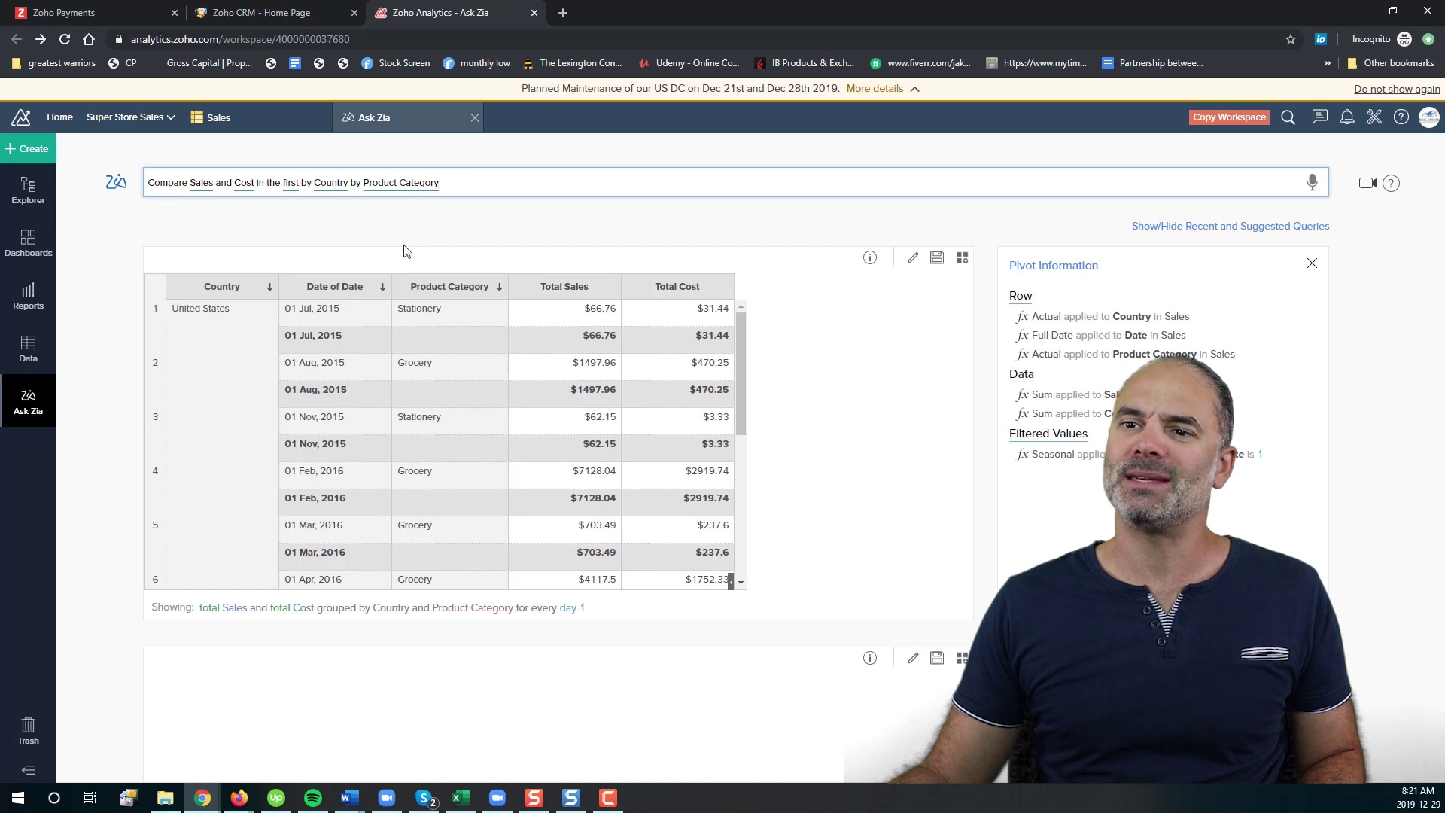